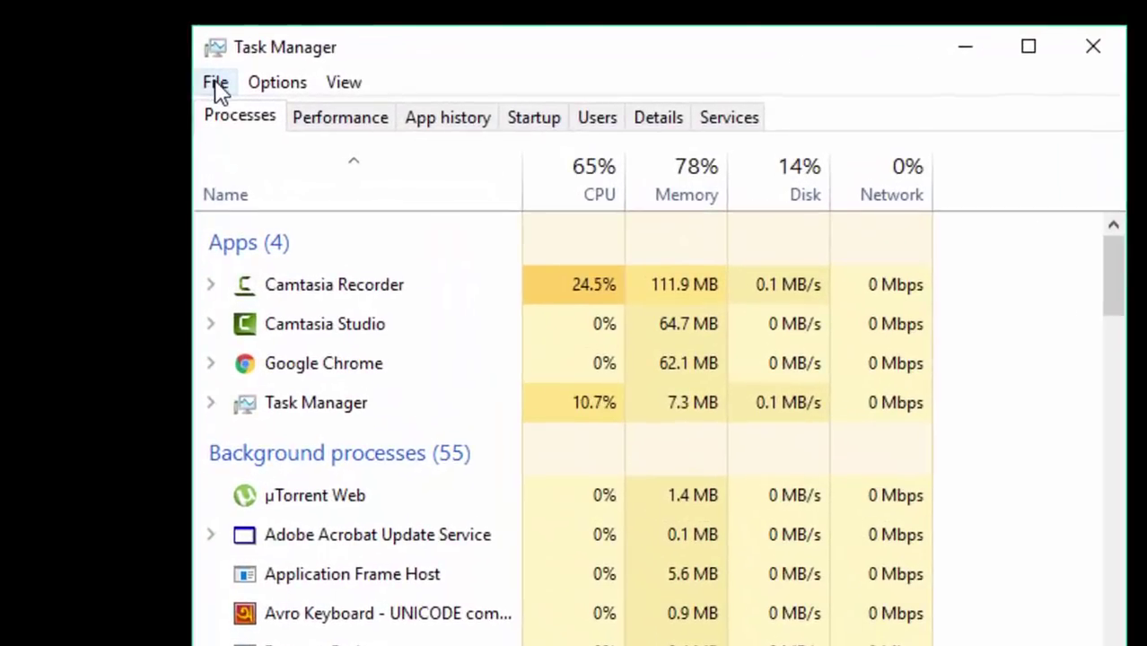
Run explorer.exe as a new task without administrative privileges, and minimize the Task Manager window
click(215, 83)
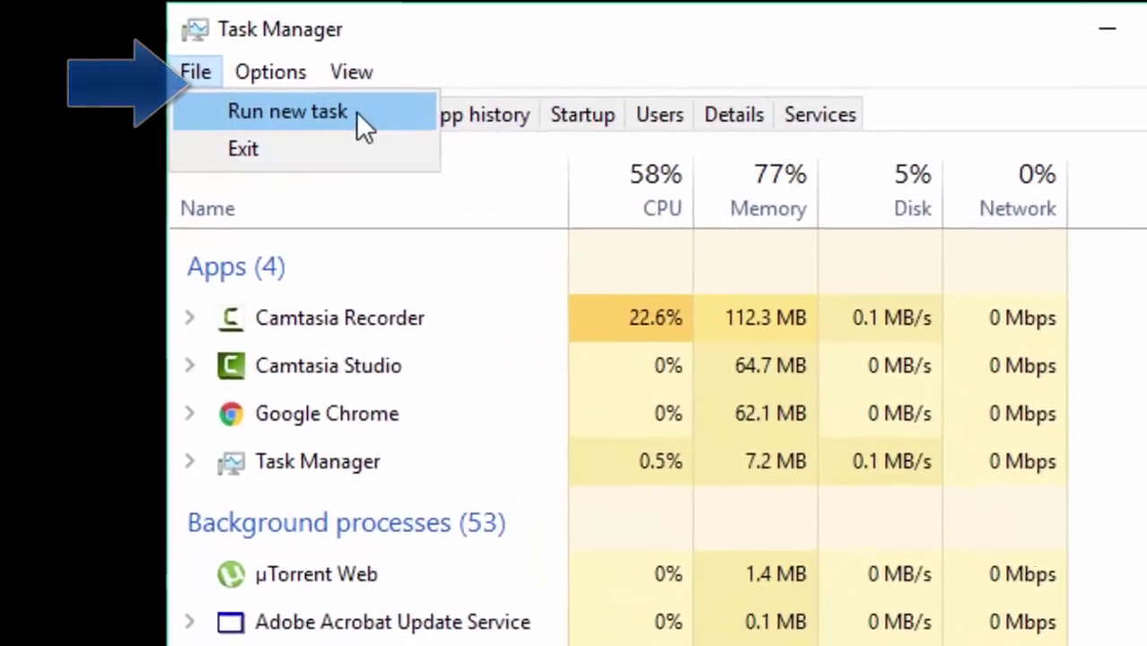
click(357, 115)
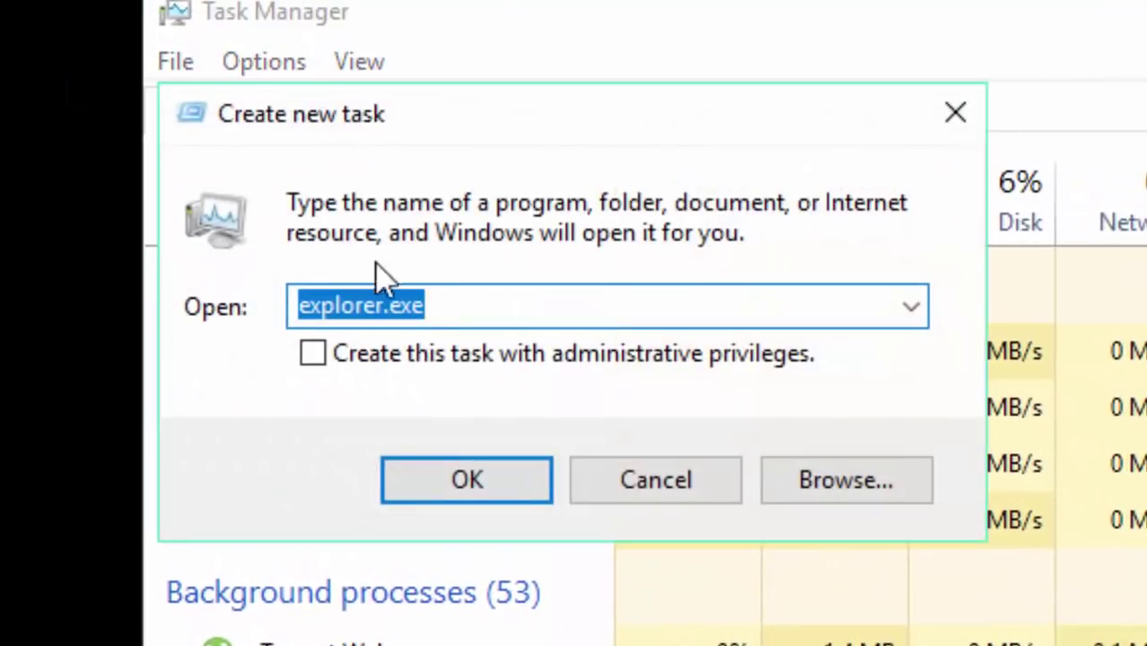
key(BackSpace)
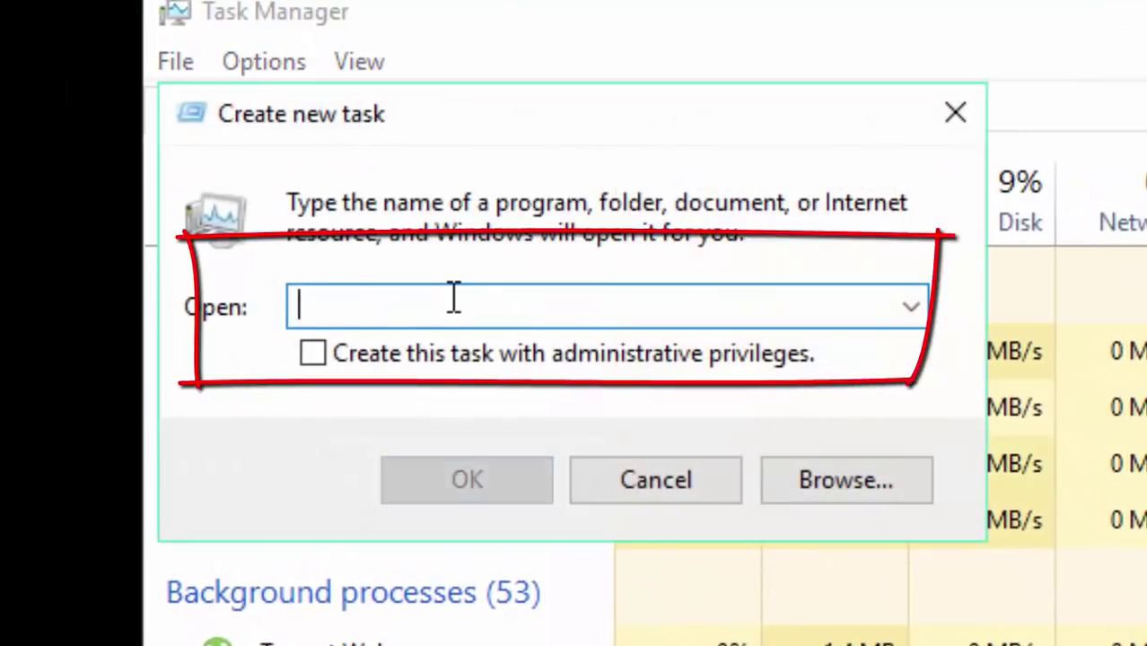
text(explo)
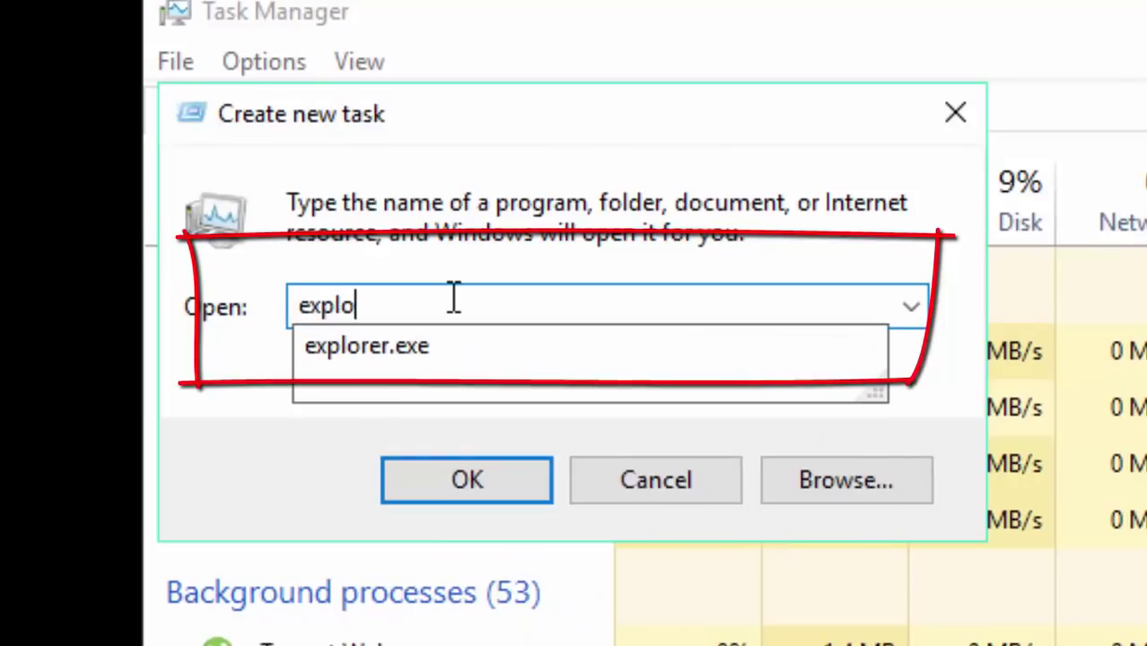
text(rer)
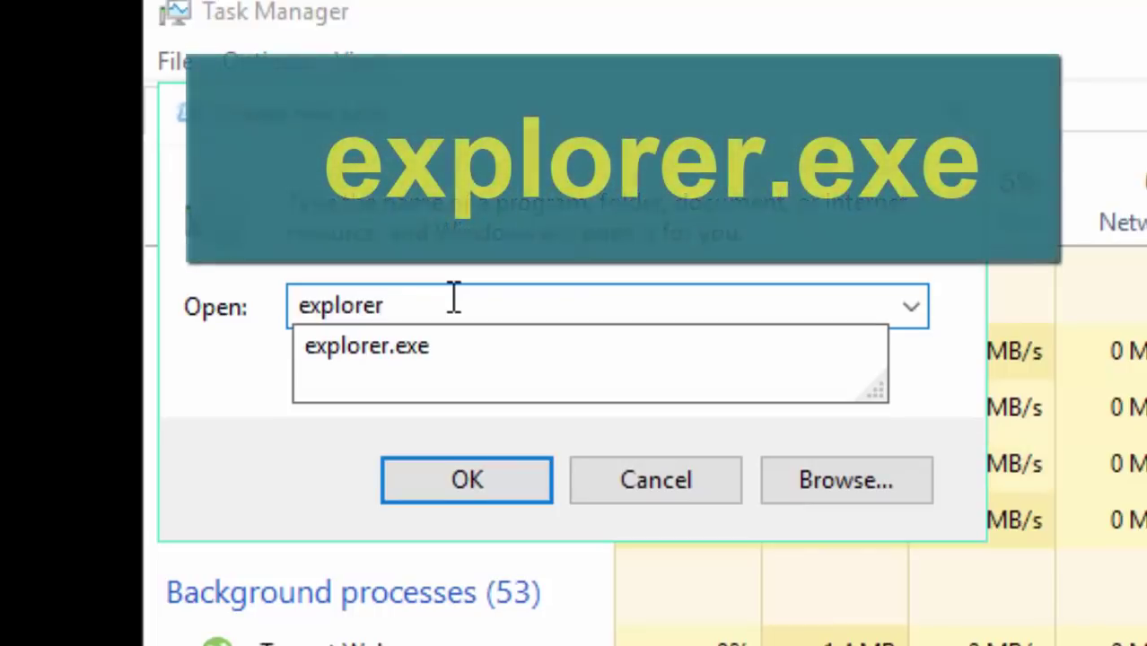
text(.exe)
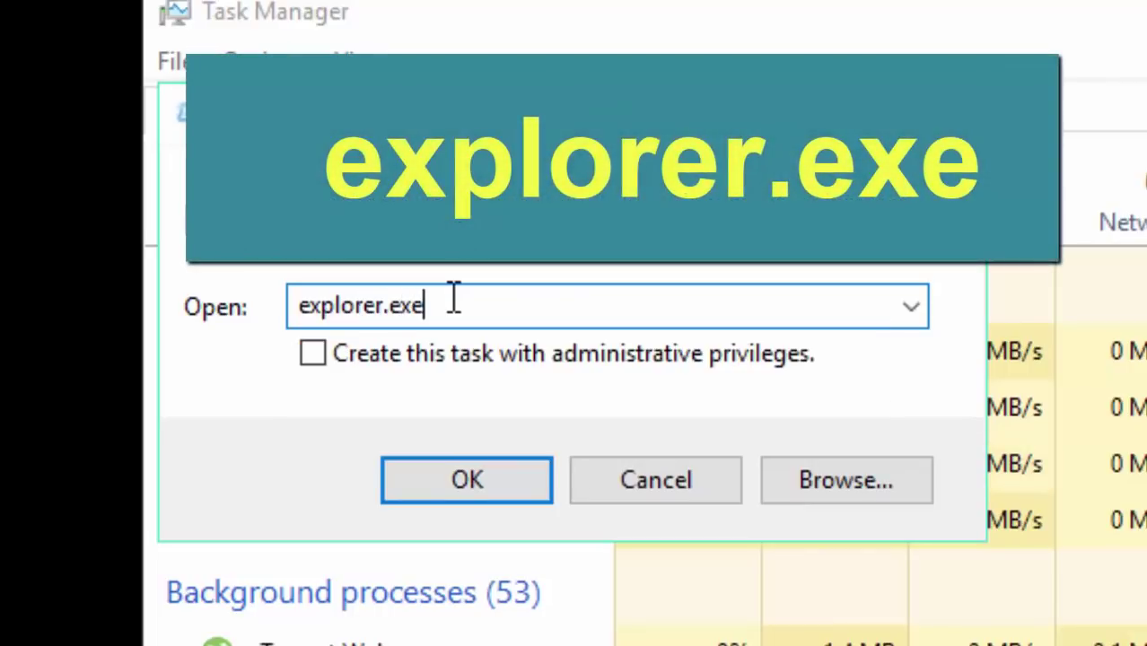
click(465, 485)
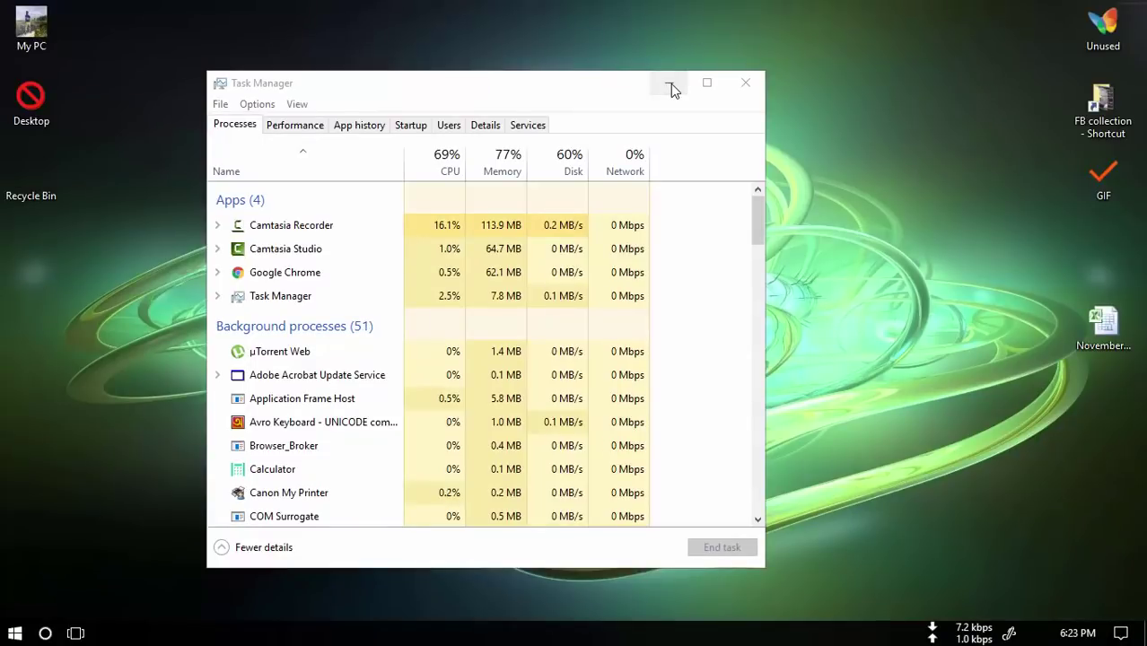
click(670, 84)
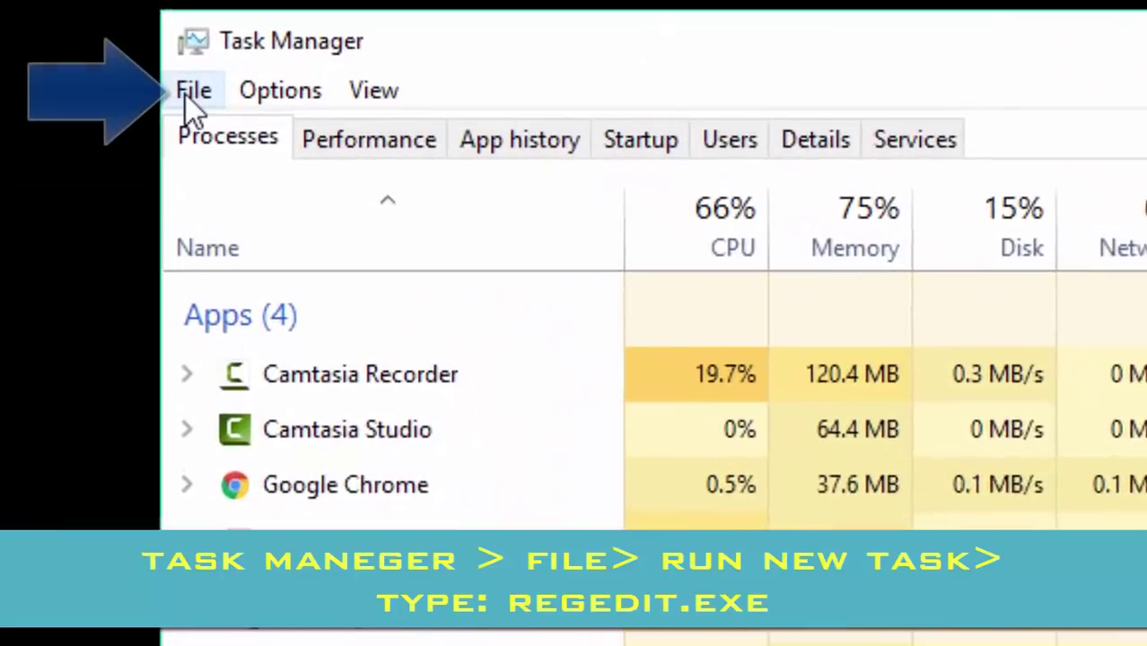
Run regedit.exe as a new task and allow Registry Editor to make changes to the device
click(185, 95)
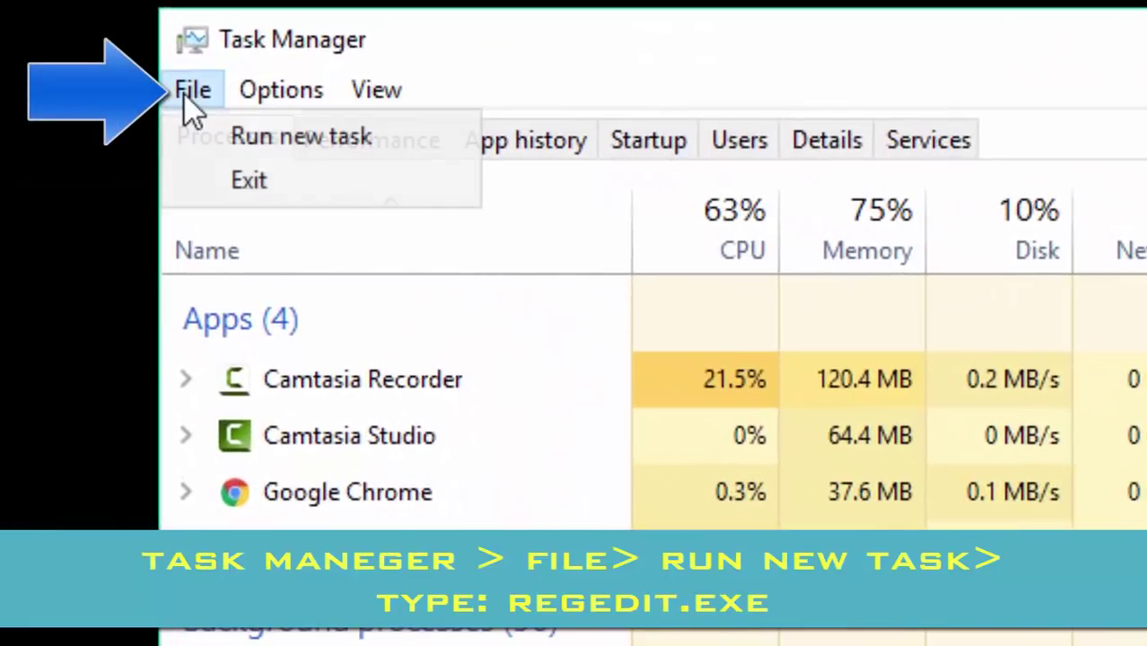
click(230, 146)
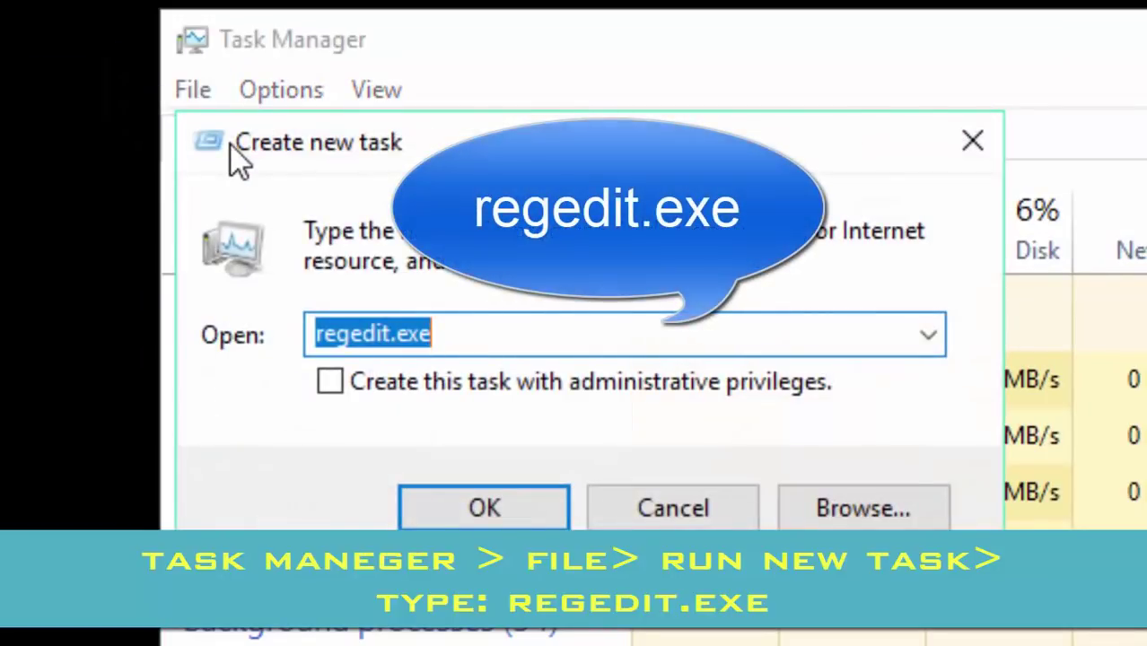
key(BackSpace)
text(re)
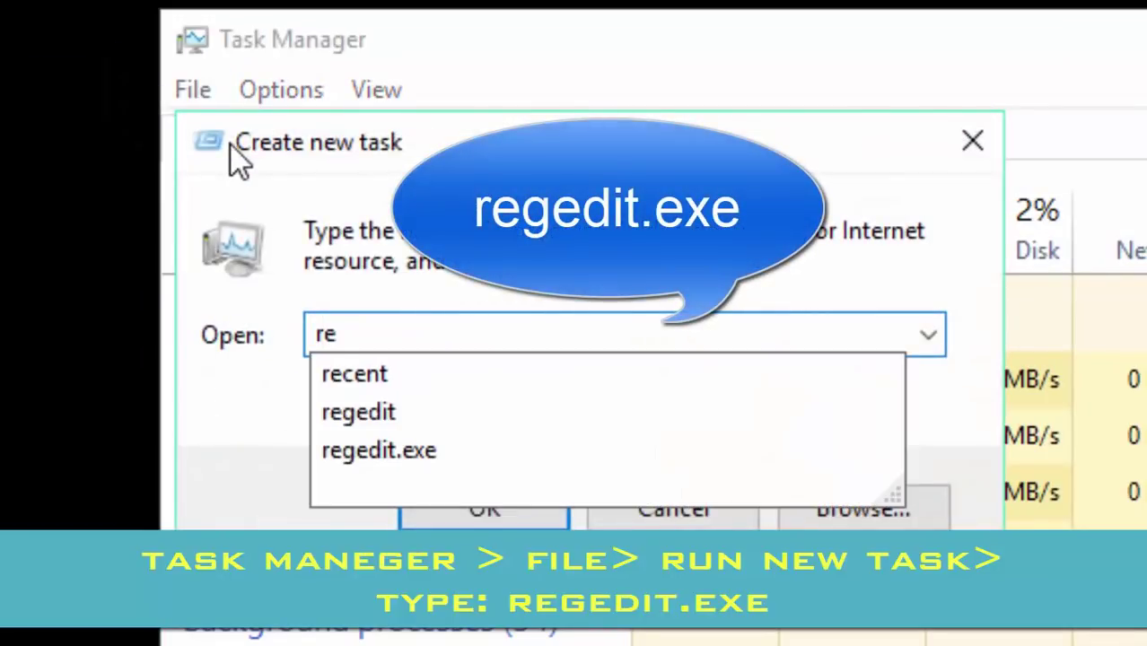
text(gedit.ex)
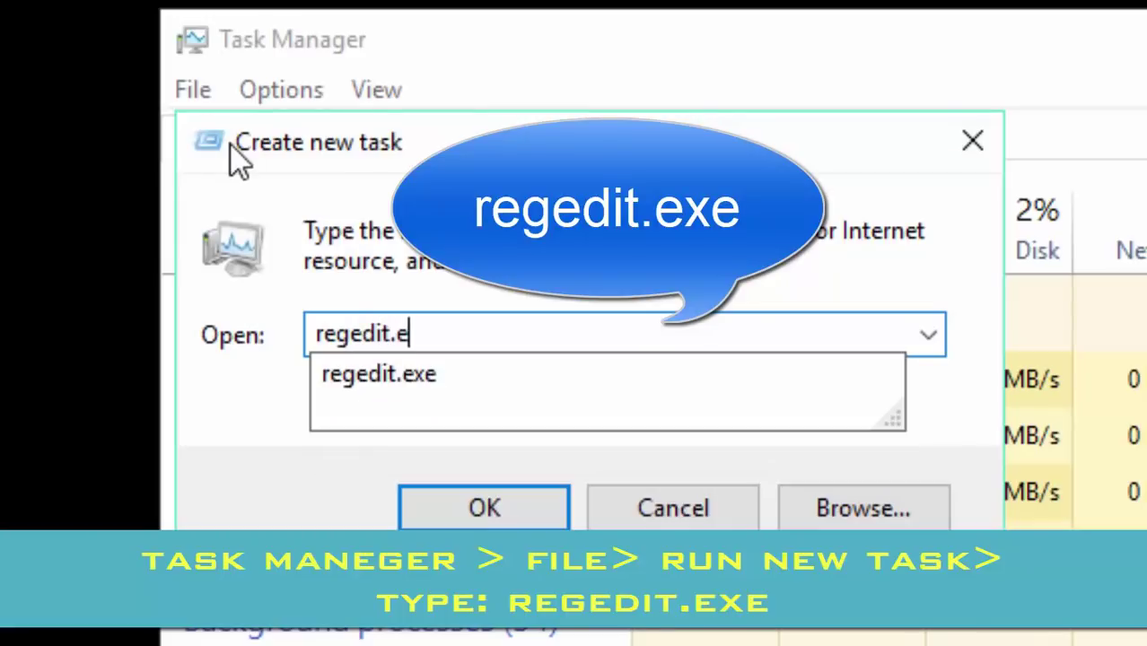
text(e)
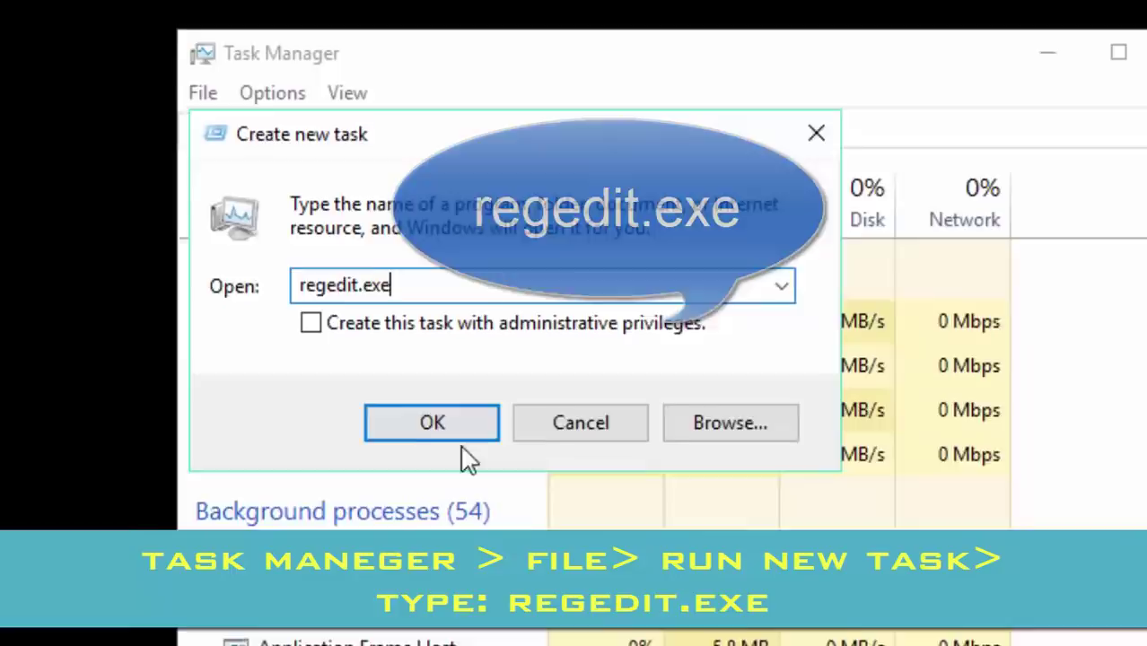
click(507, 514)
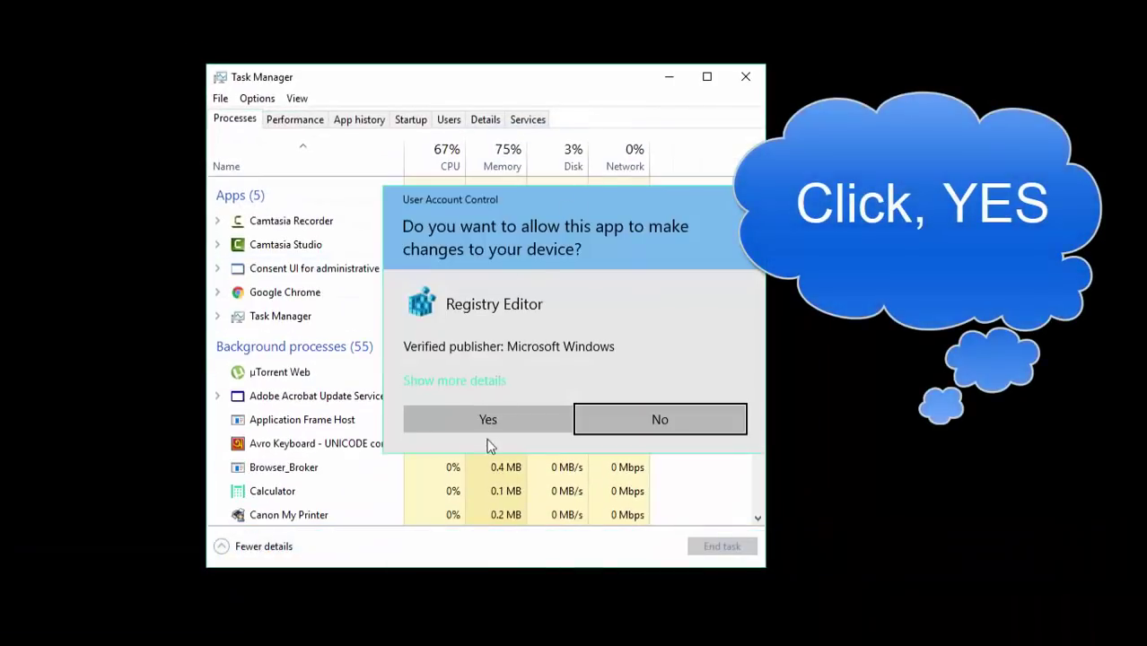
click(484, 418)
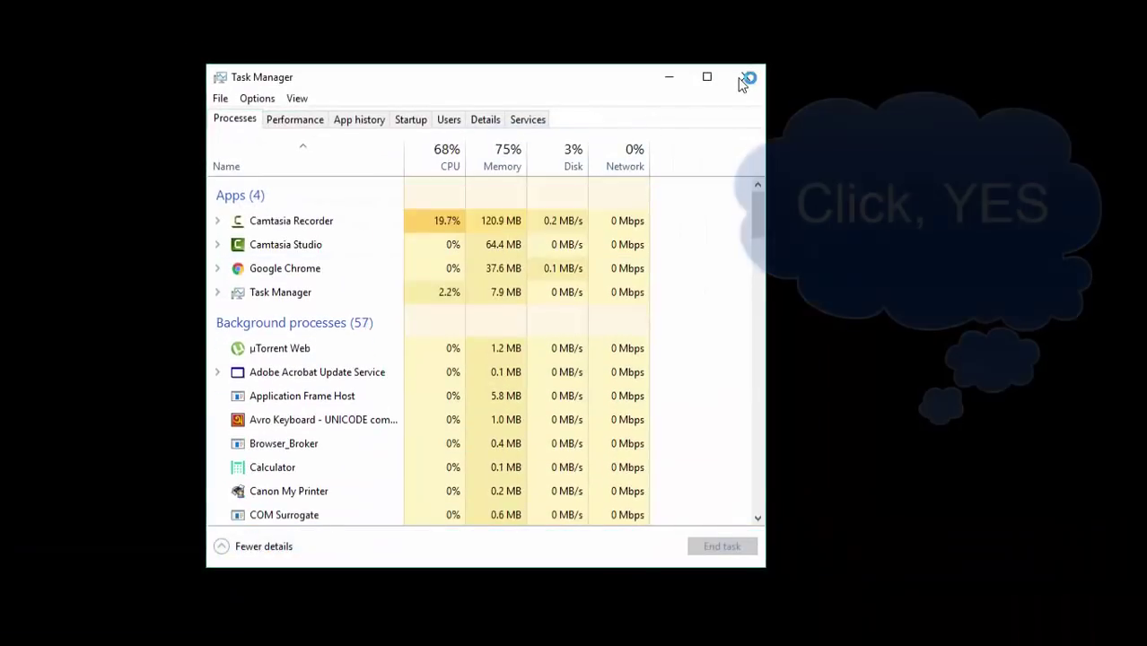
click(745, 79)
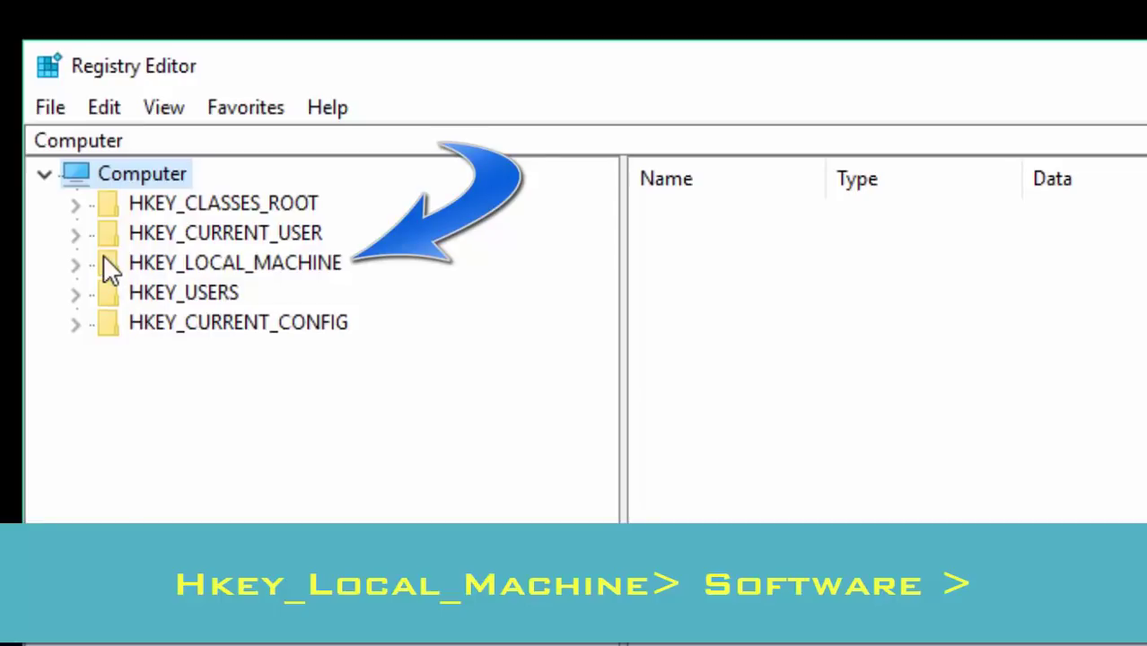
Expand the registry tree through HKEY_LOCAL_MACHINE and SOFTWARE down to the contents of the Microsoft key
click(115, 274)
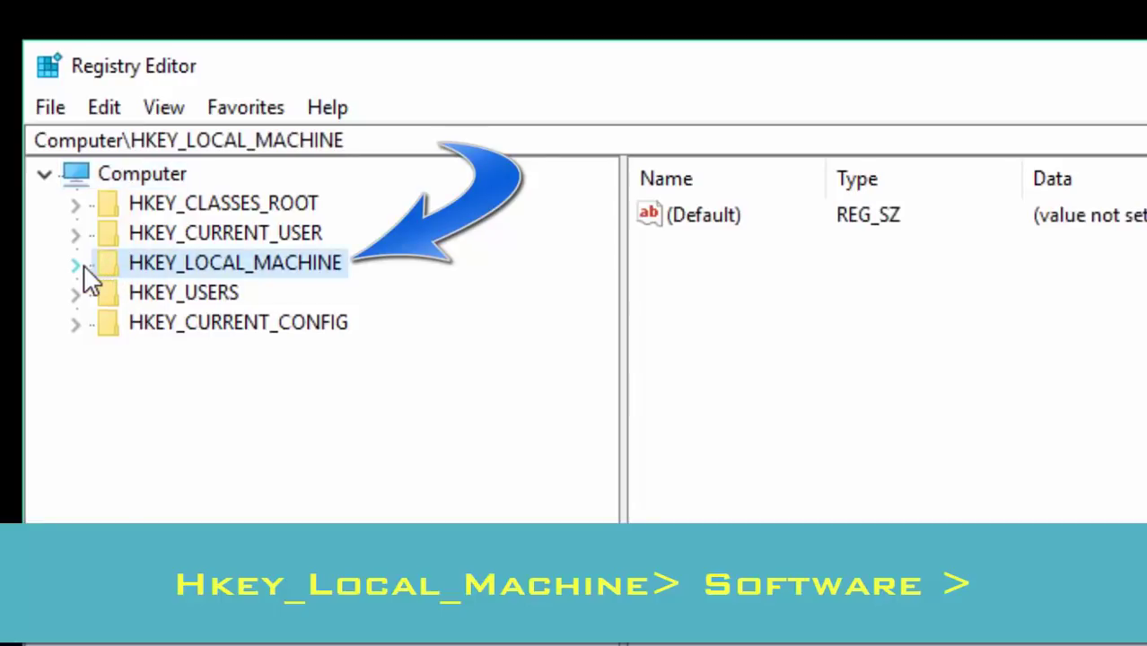
click(76, 265)
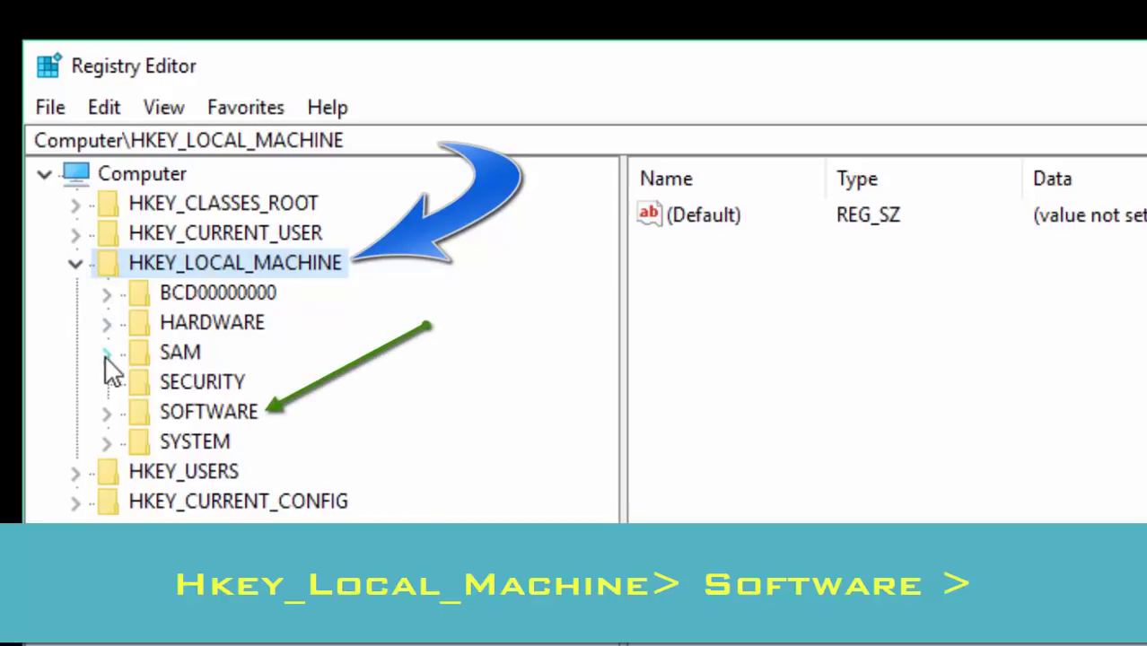
click(107, 413)
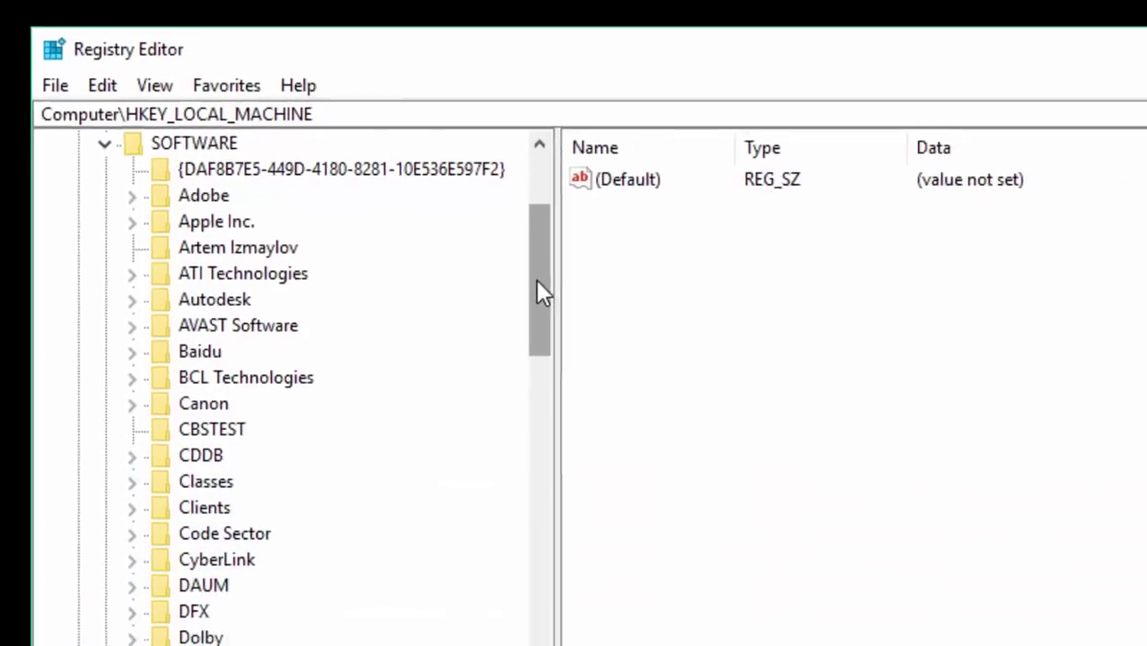
drag(603, 346, 619, 401)
drag(482, 277, 477, 372)
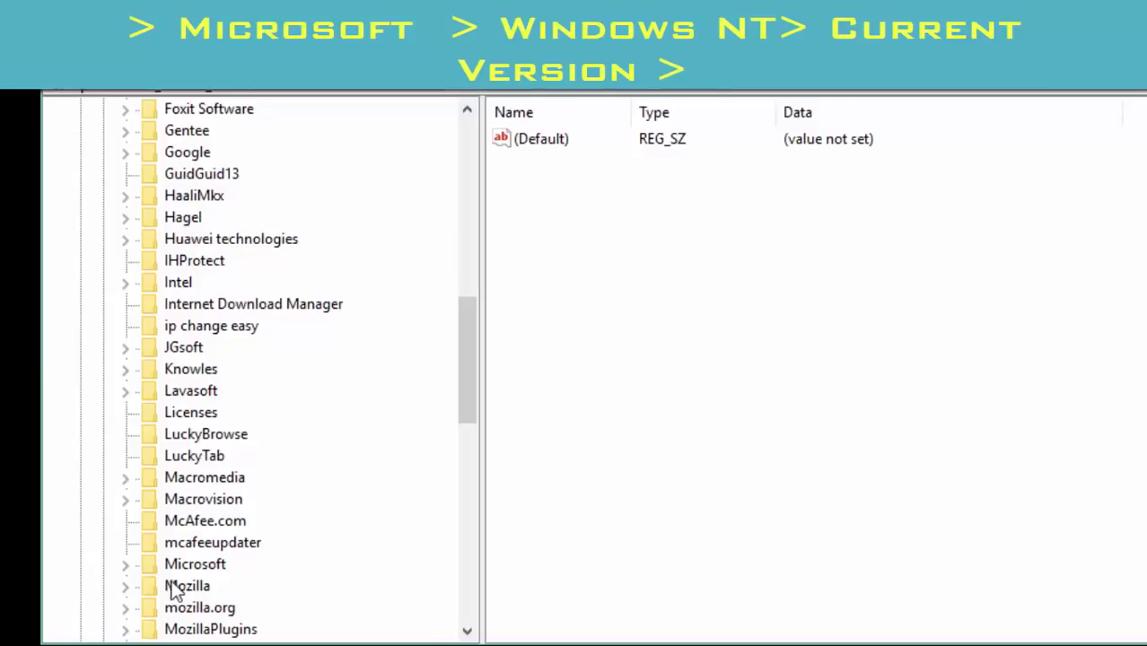
click(125, 563)
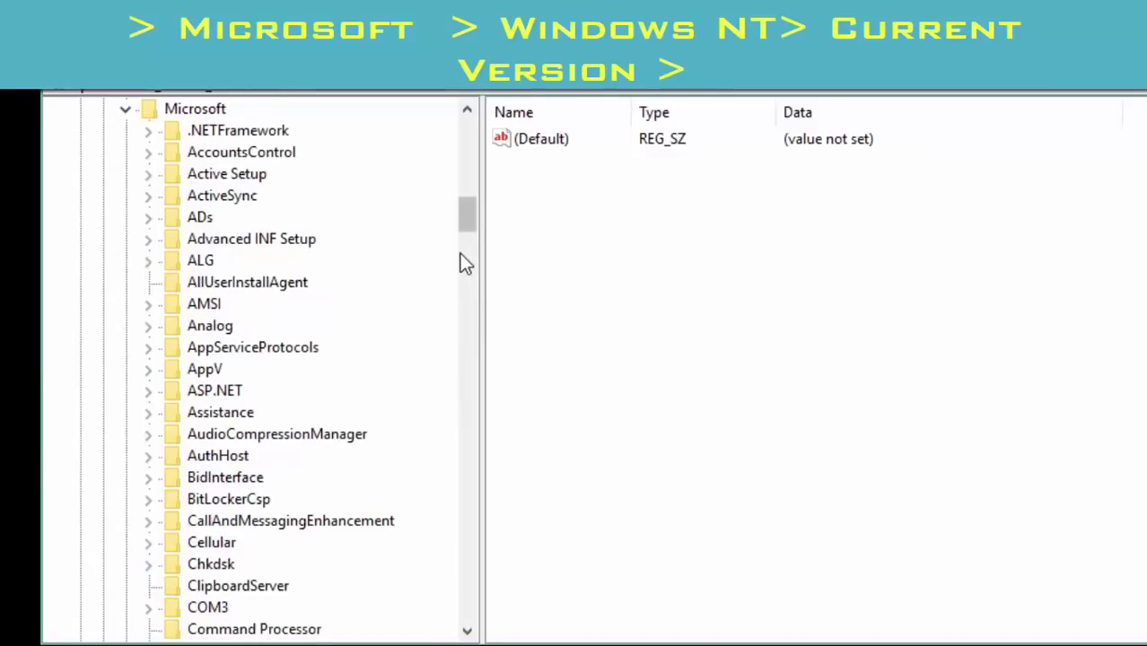
Expand the Windows NT key under Microsoft and its CurrentVersion subkey
drag(465, 219, 456, 531)
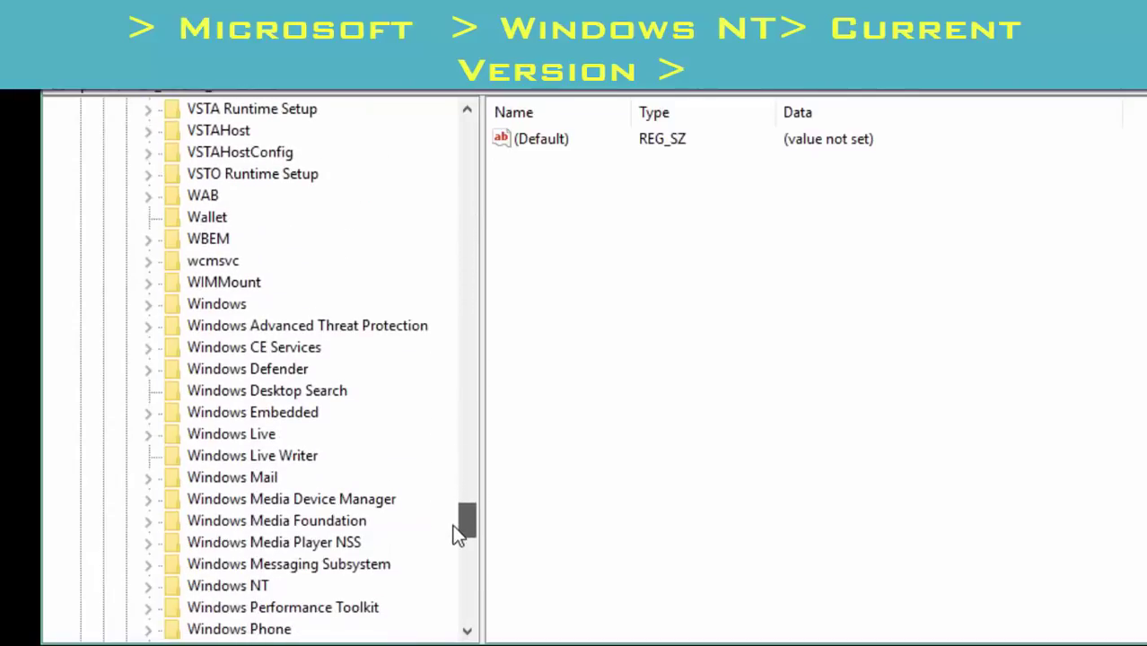
click(150, 586)
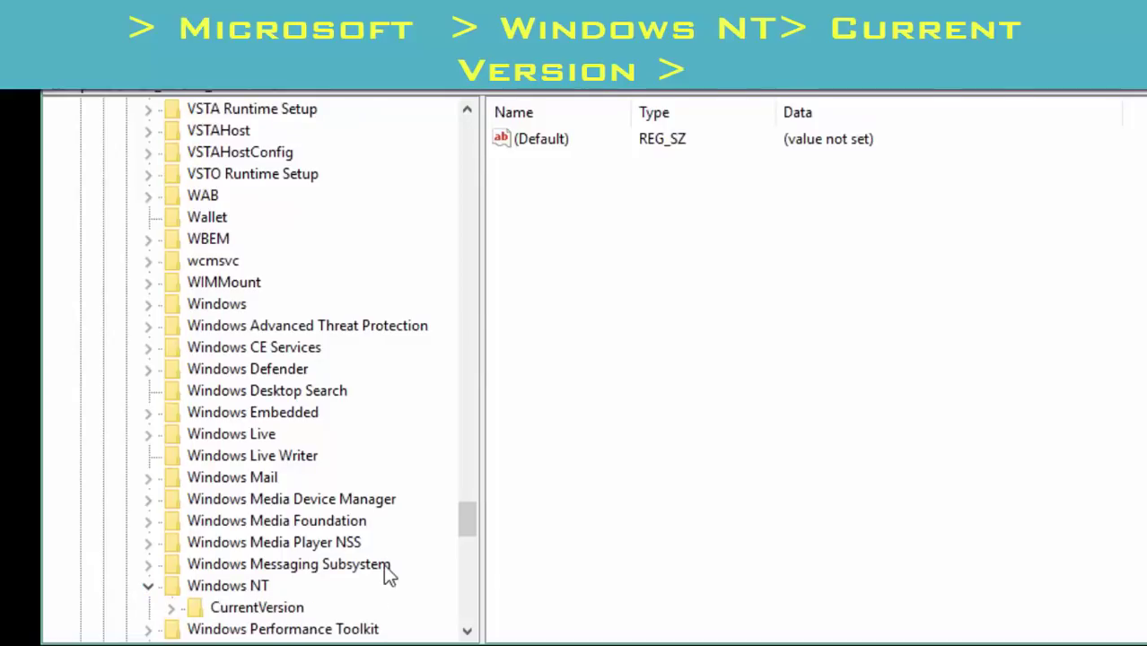
scroll(384, 570, down, 1)
scroll(383, 564, down, 1)
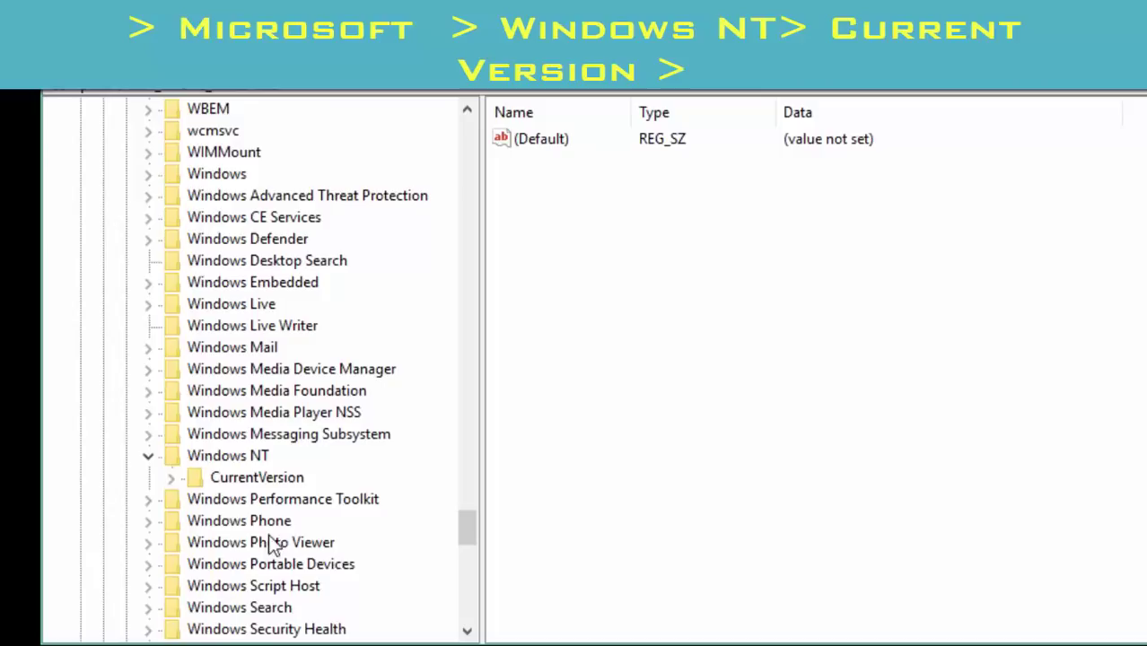
click(173, 479)
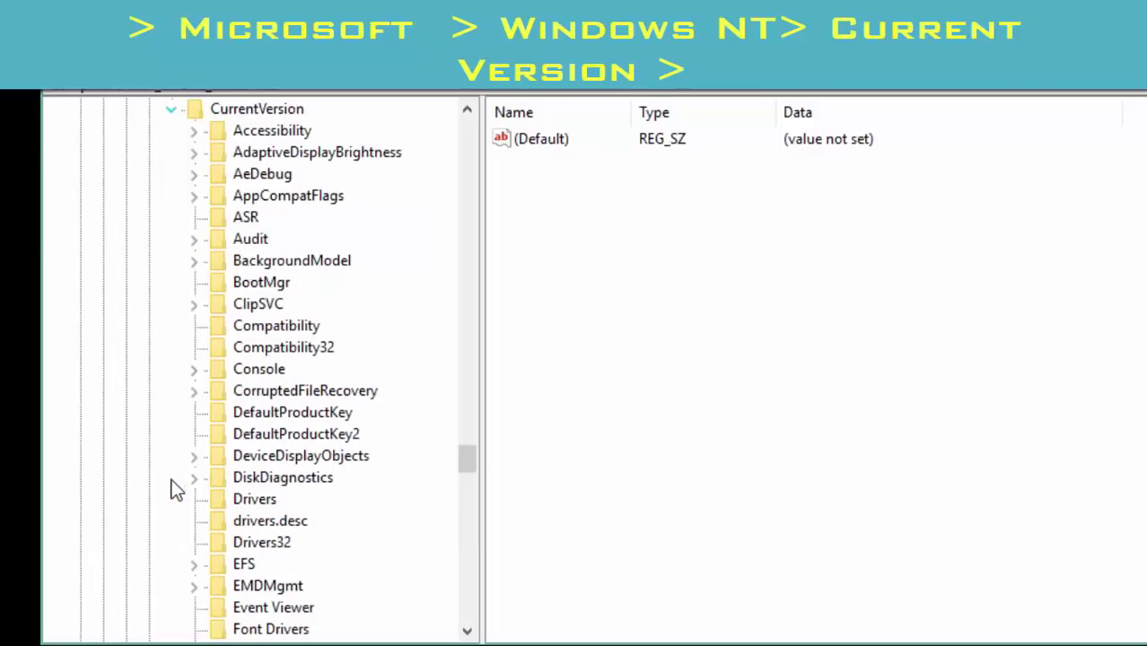
Select the Winlogon key under CurrentVersion to list its values
scroll(359, 501, down, 4)
scroll(359, 500, down, 20)
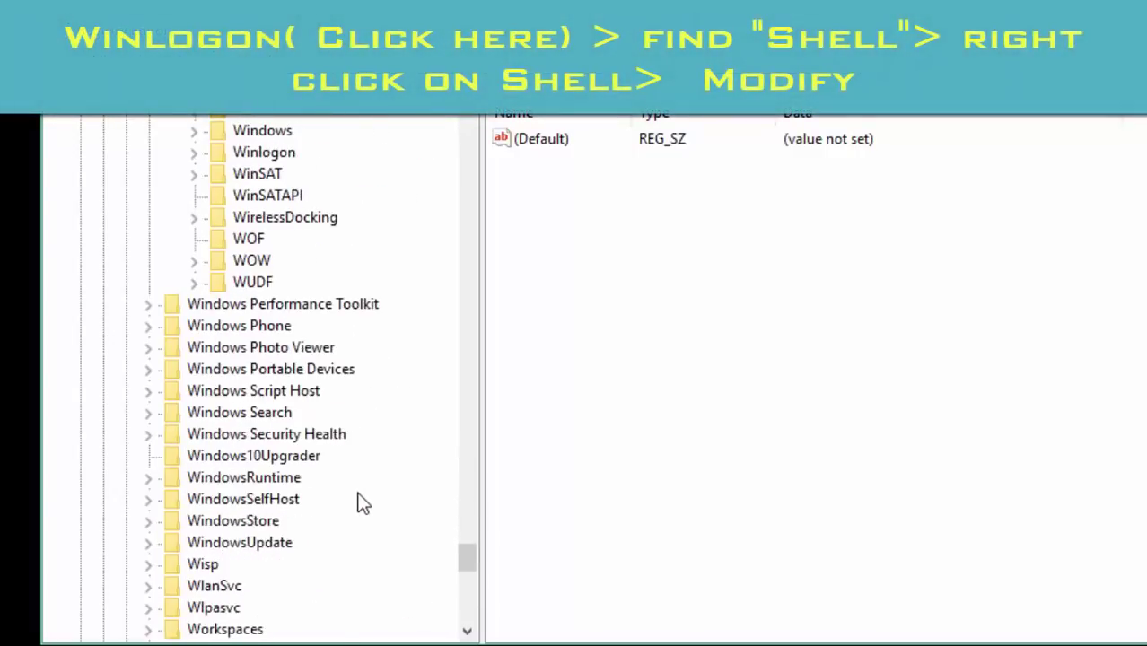
scroll(328, 449, up, 2)
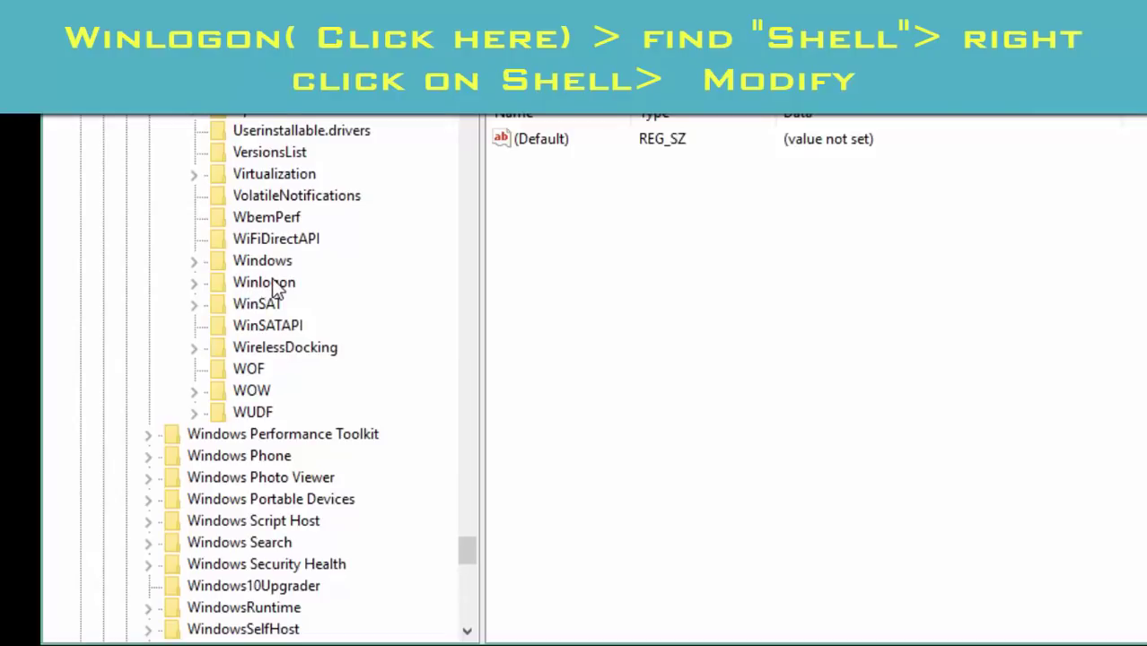
click(258, 283)
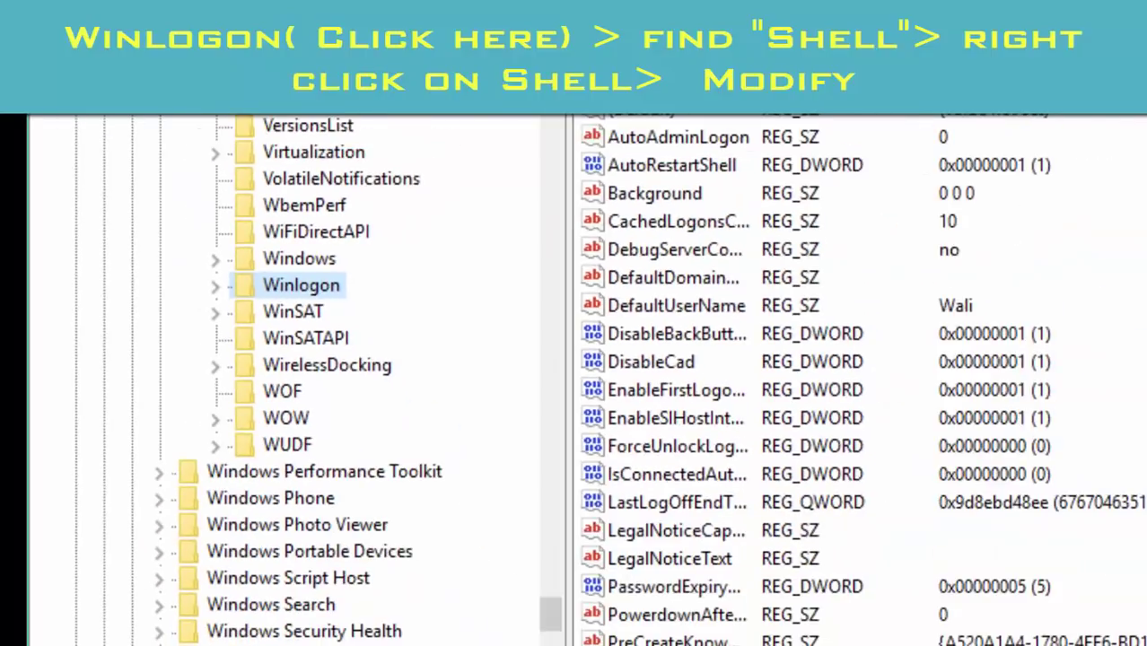
Set the value data of the Shell string in the Winlogon key to explorer.exe
key(Tab)
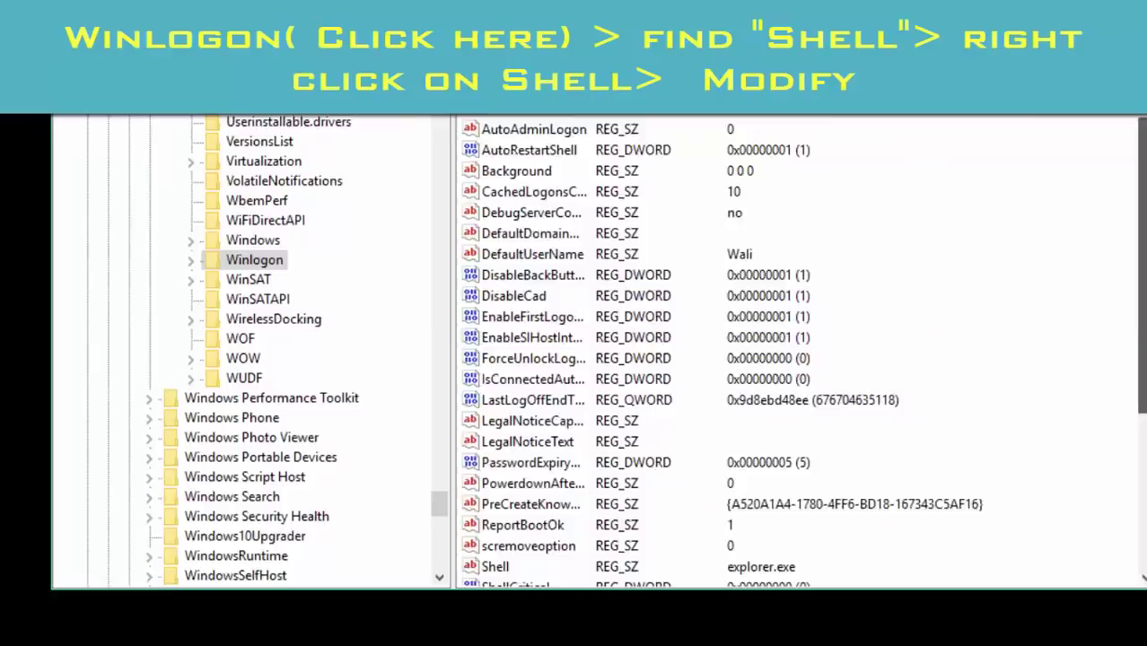
scroll(902, 386, down, 4)
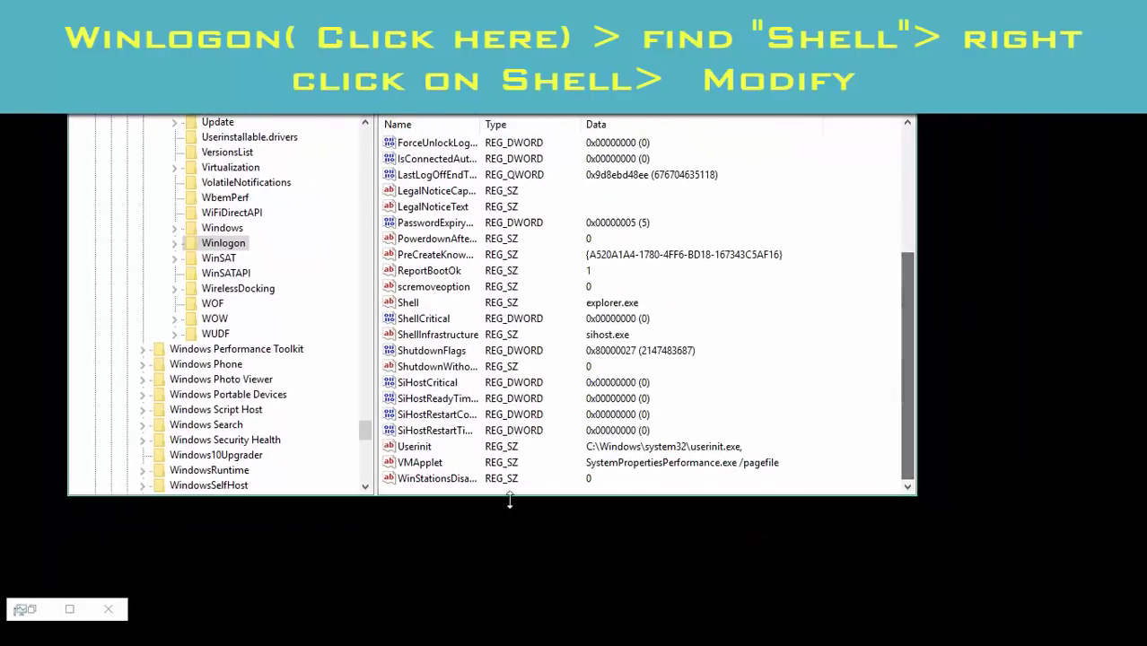
click(409, 306)
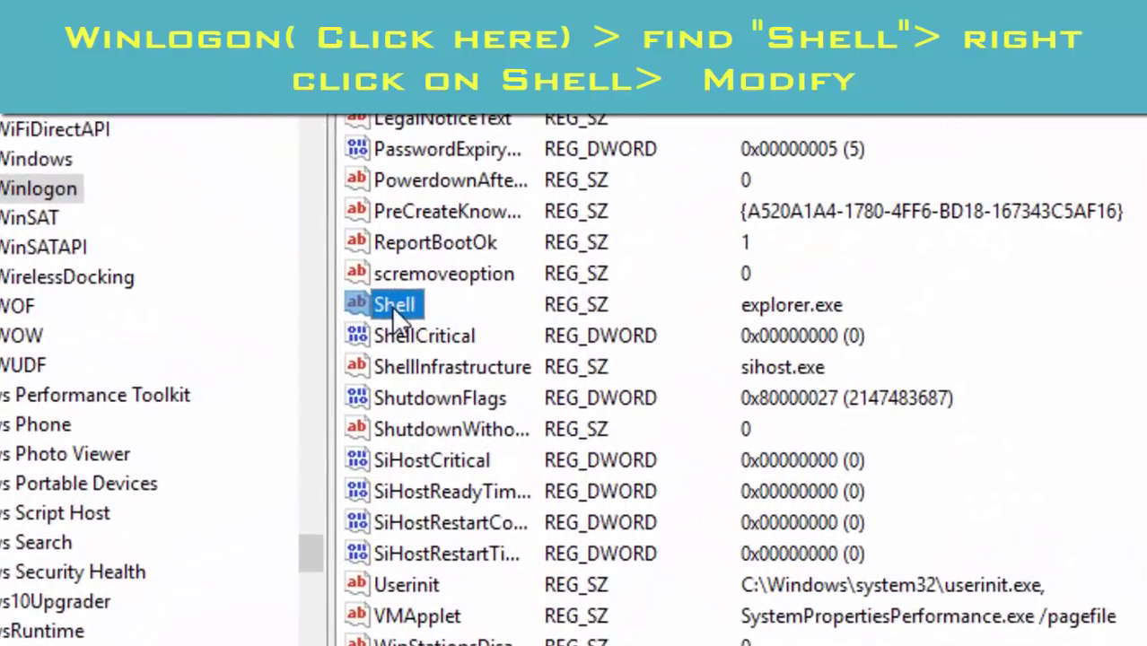
double_click(391, 305)
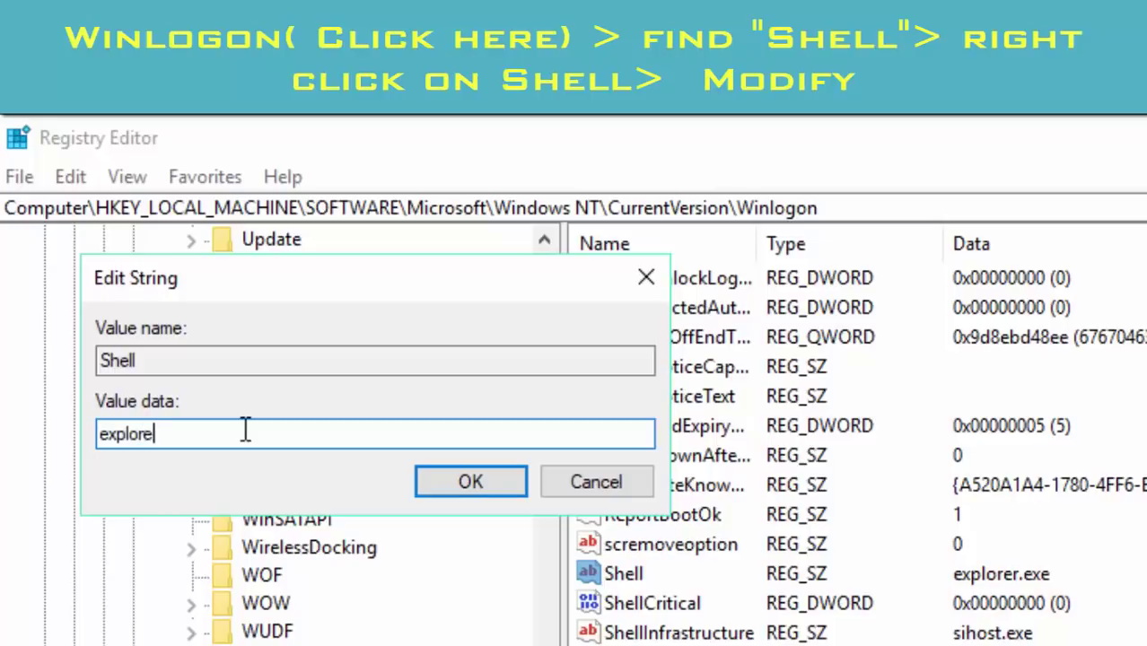
text(.exe)
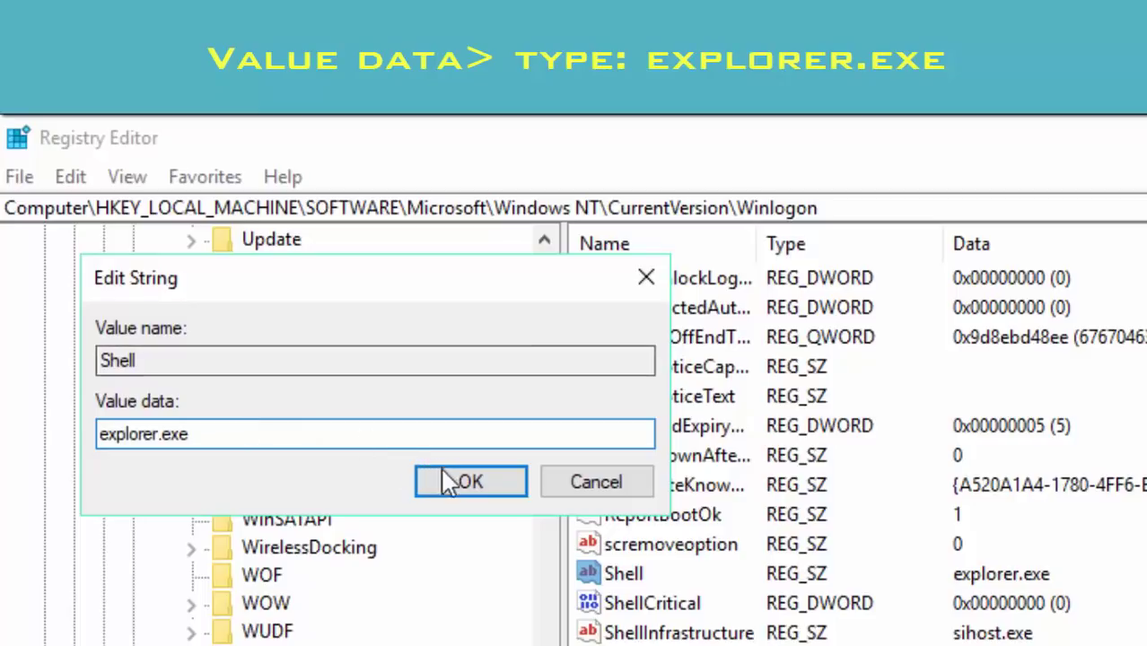
click(463, 489)
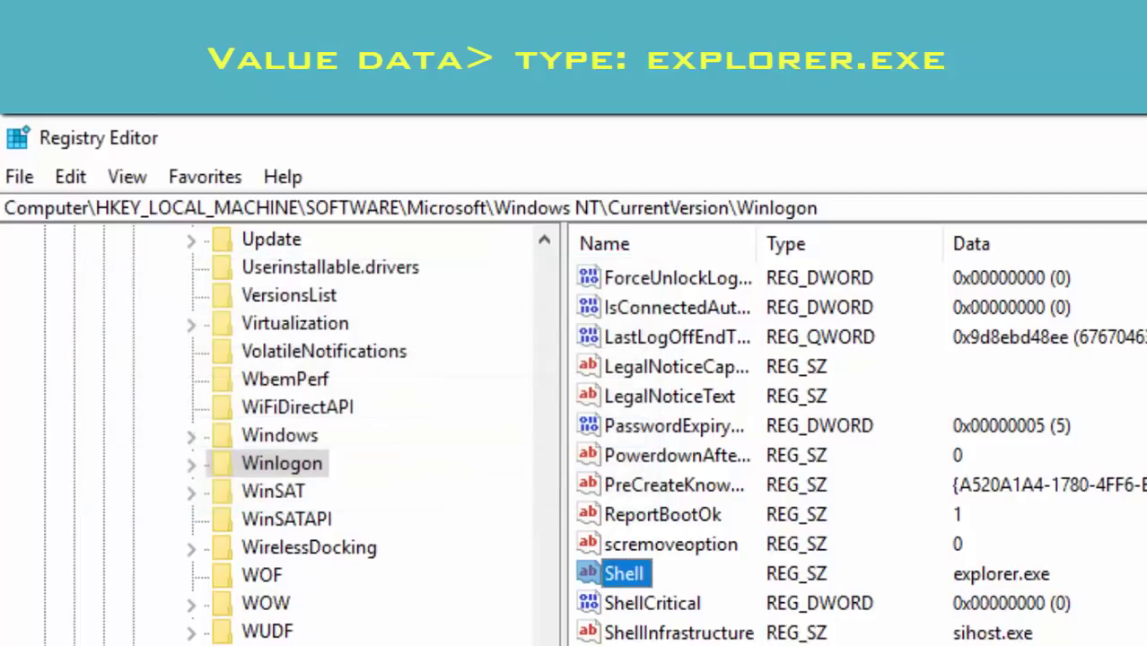